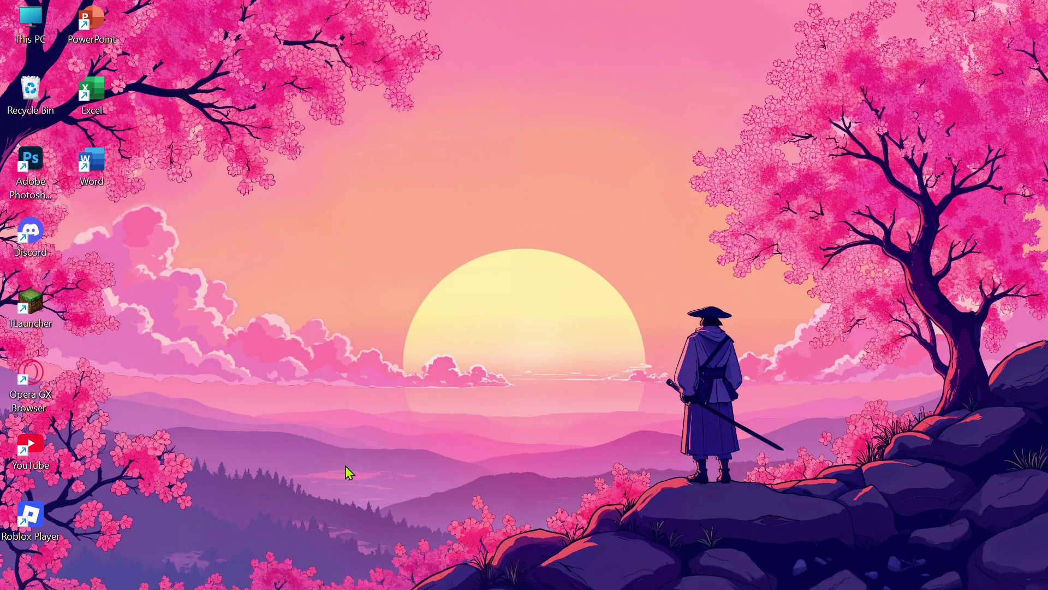
{"action": "mouse_move", "coordinate": [125, 589]}
{"action": "right_click", "coordinate": [393, 334]}
{"action": "left_click", "coordinate": [381, 334]}
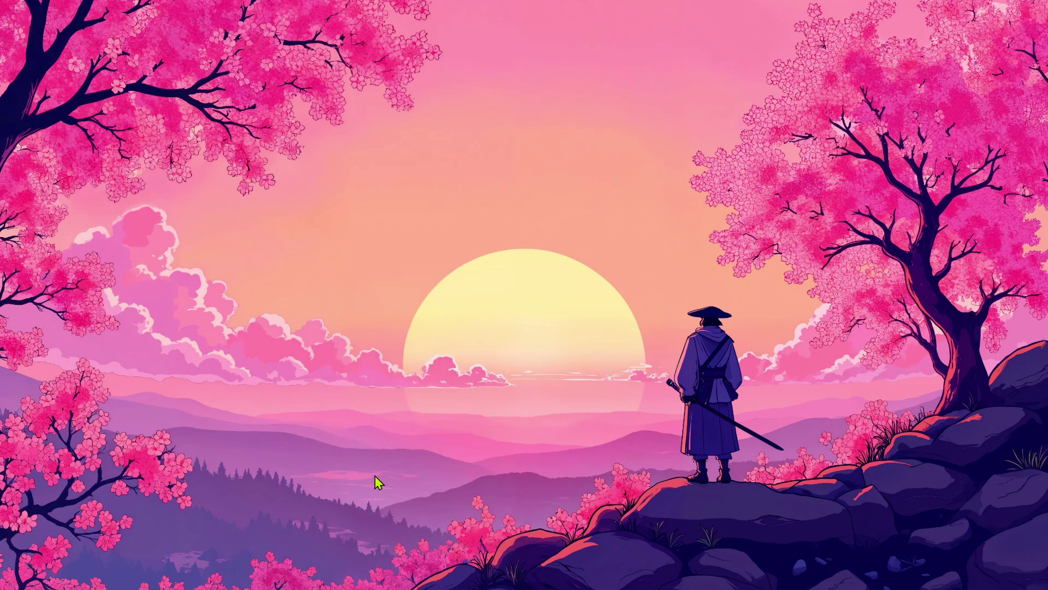
Open Disk Management and move its window toward the middle of the desktop
{"action": "mouse_move", "coordinate": [358, 589]}
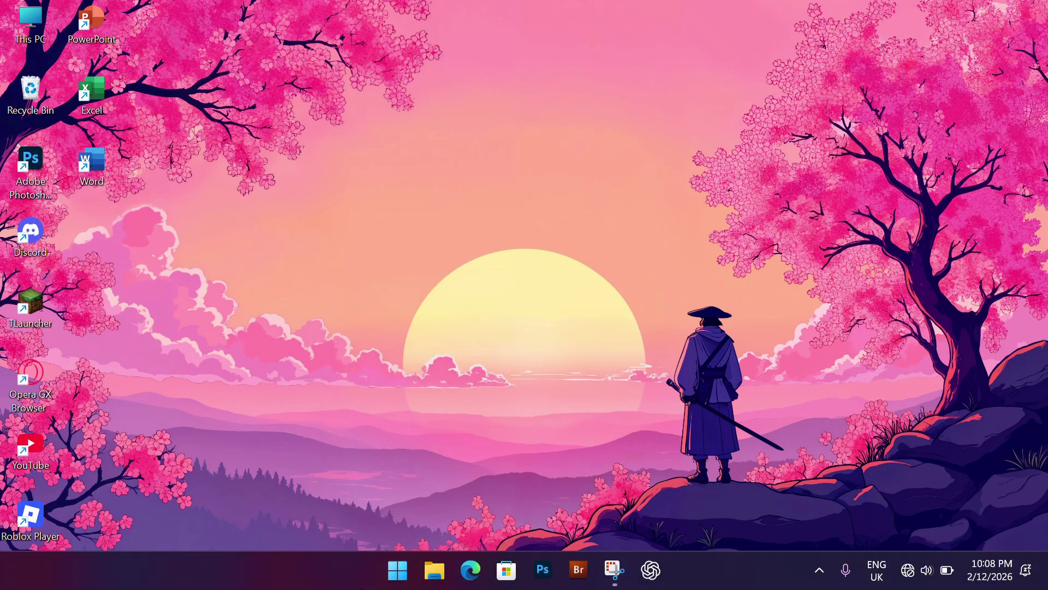
{"action": "right_click", "coordinate": [405, 578]}
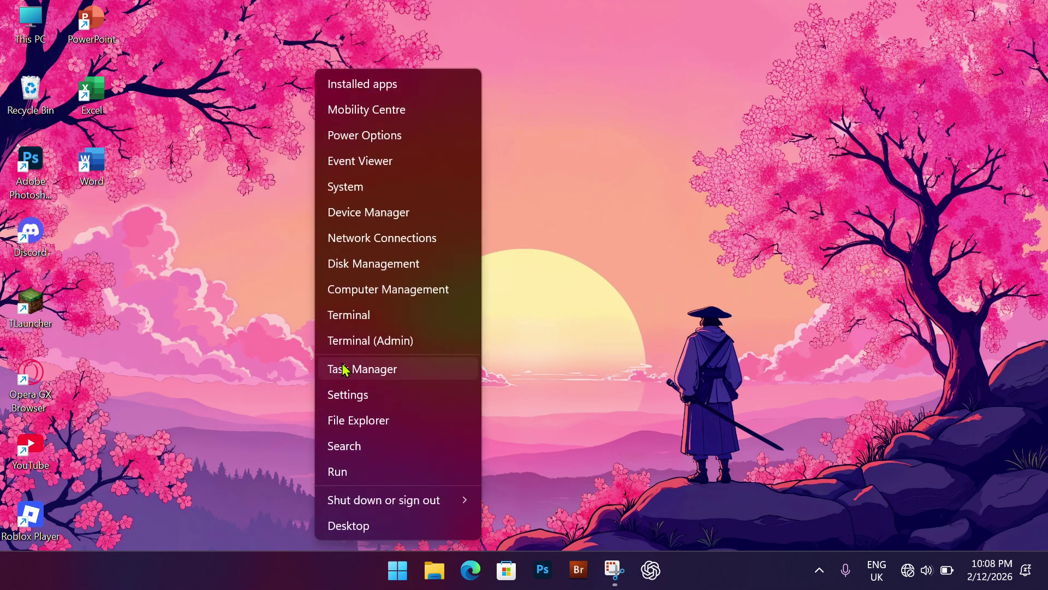
{"action": "left_click", "coordinate": [385, 270]}
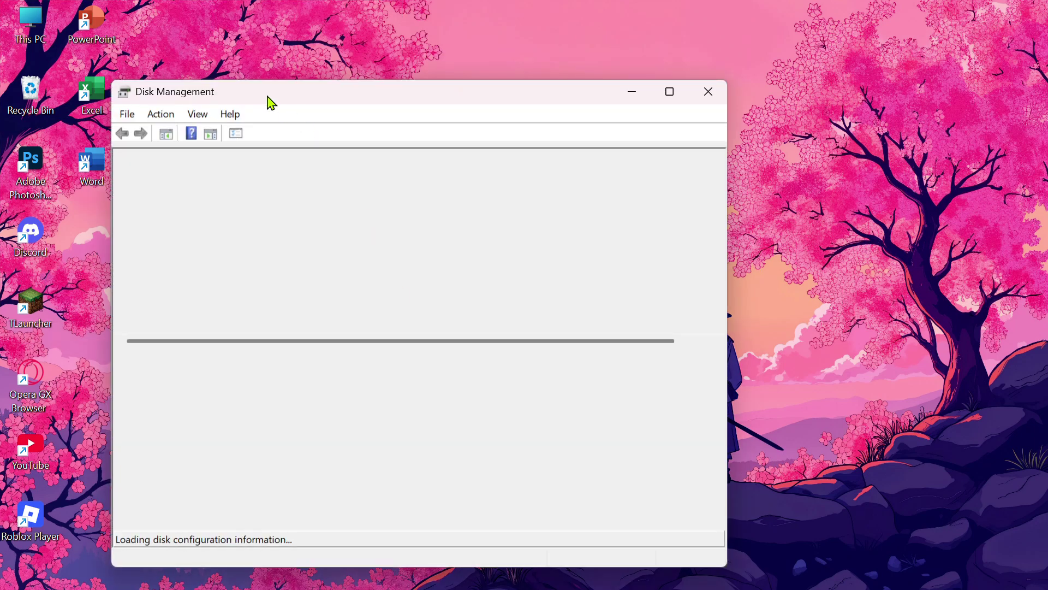
{"action": "left_click_drag", "start_coordinate": [272, 103], "coordinate": [360, 96]}
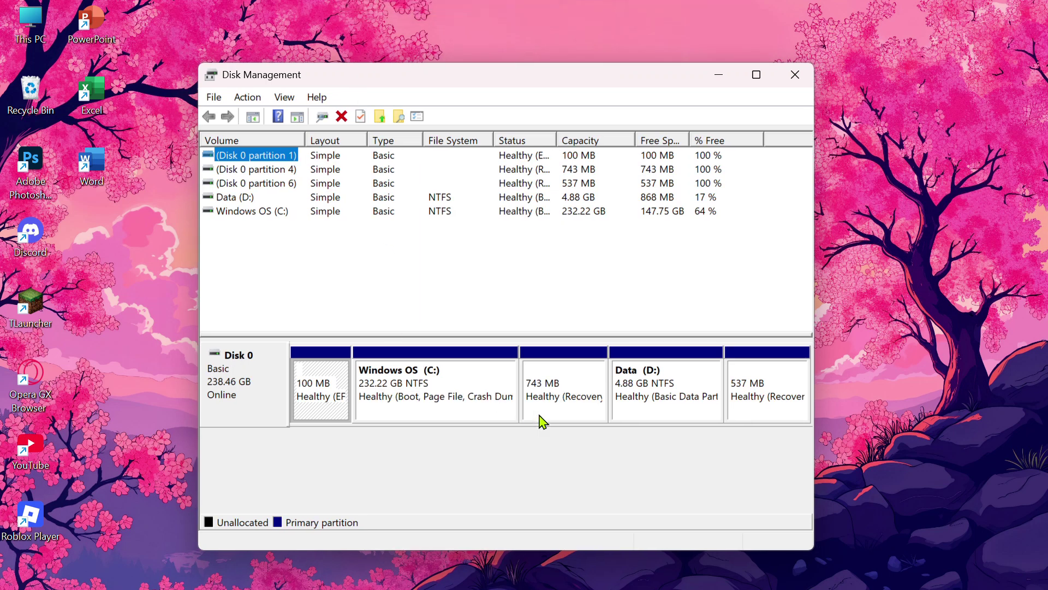
Shrink the Windows OS (C:) volume by 5000 MB
{"action": "left_click", "coordinate": [426, 419]}
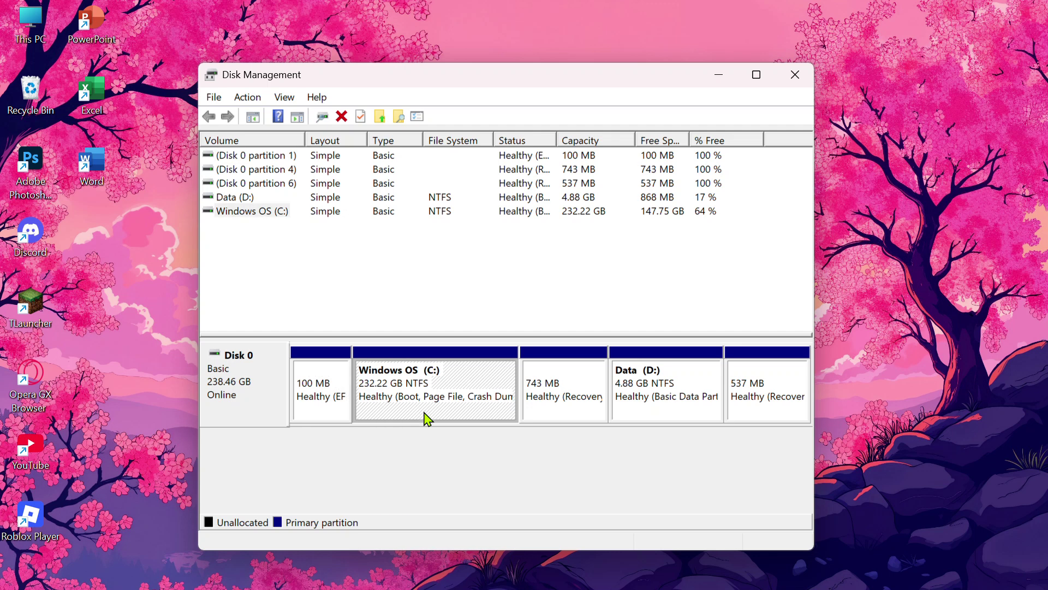
{"action": "right_click", "coordinate": [427, 419]}
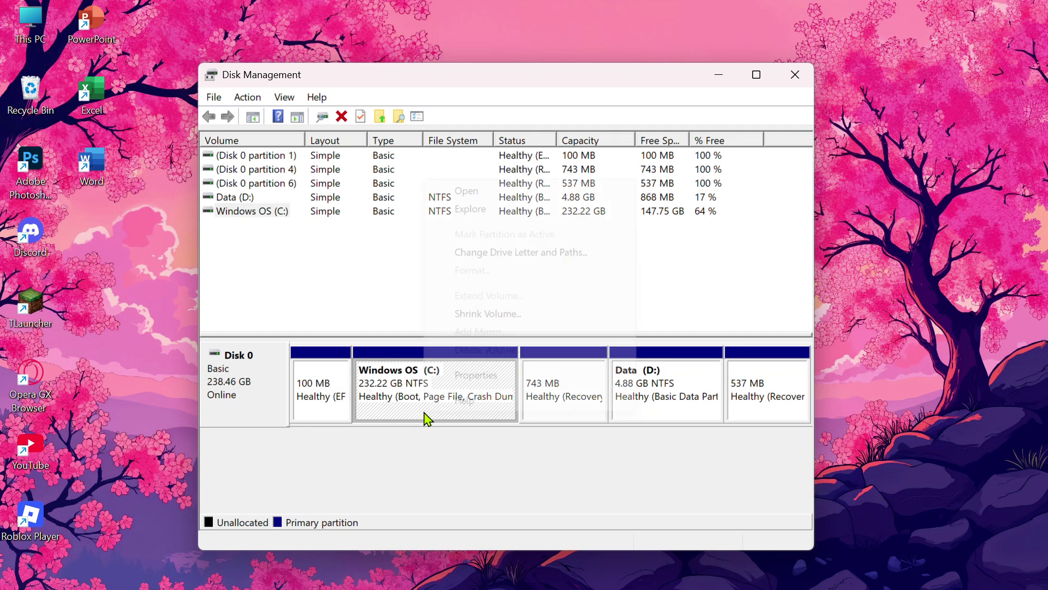
{"action": "left_click", "coordinate": [497, 314]}
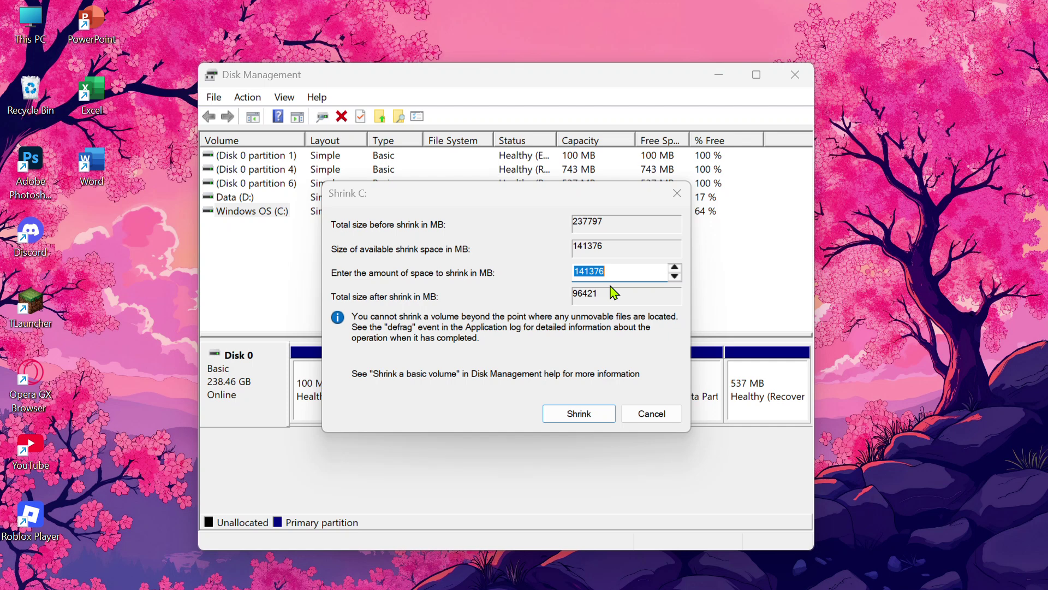
{"action": "left_click_drag", "start_coordinate": [623, 270], "coordinate": [553, 275]}
{"action": "key", "text": "BackSpace"}
{"action": "type", "text": "5"}
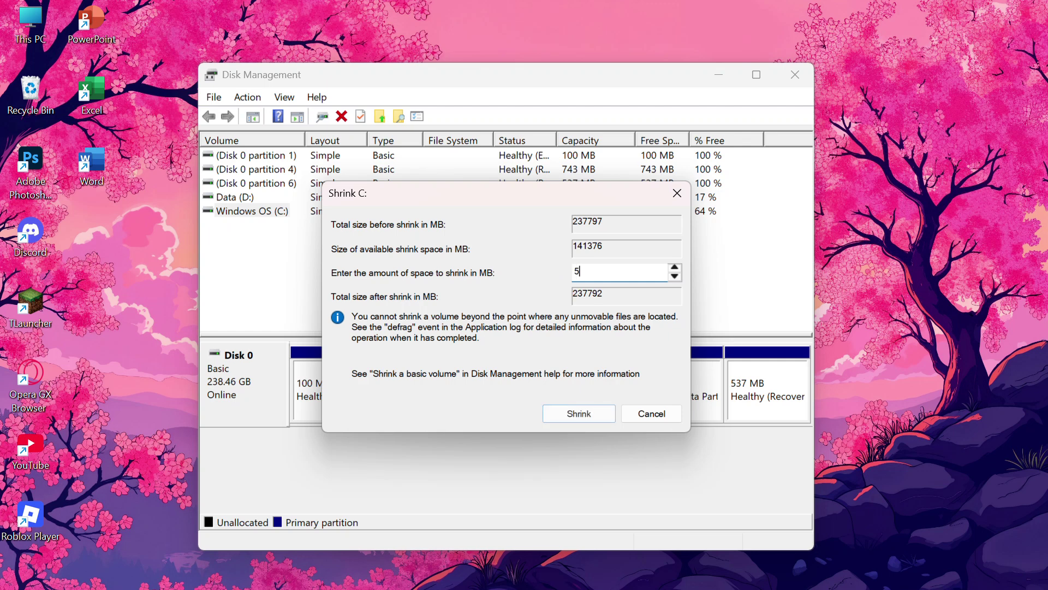
{"action": "type", "text": "000"}
{"action": "left_click", "coordinate": [578, 413]}
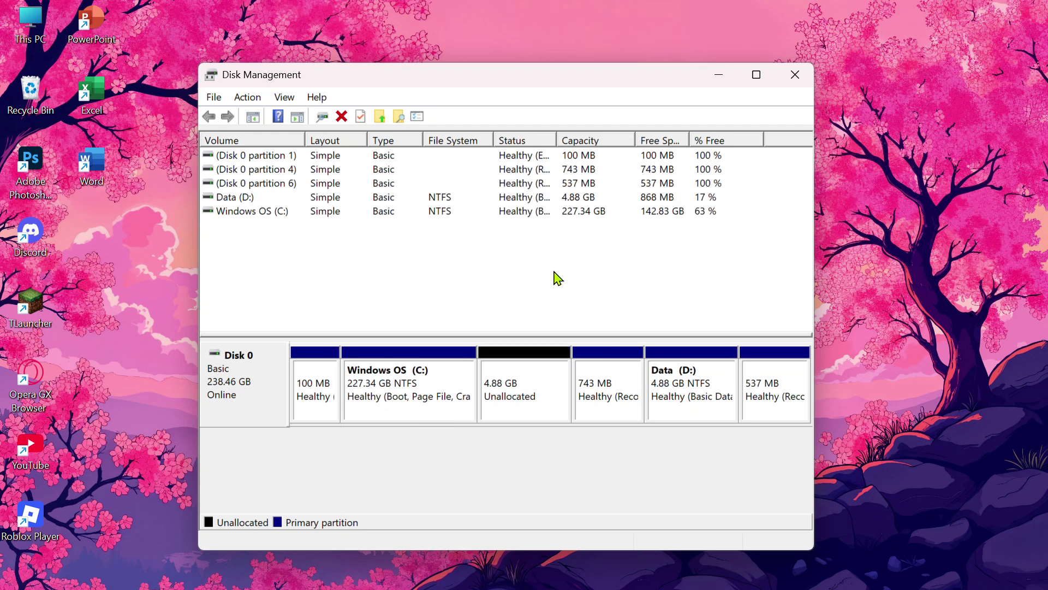
Start a new simple volume in the unallocated space on Disk 0, with a size of 5000 MB
{"action": "left_click", "coordinate": [511, 419]}
{"action": "right_click", "coordinate": [513, 421]}
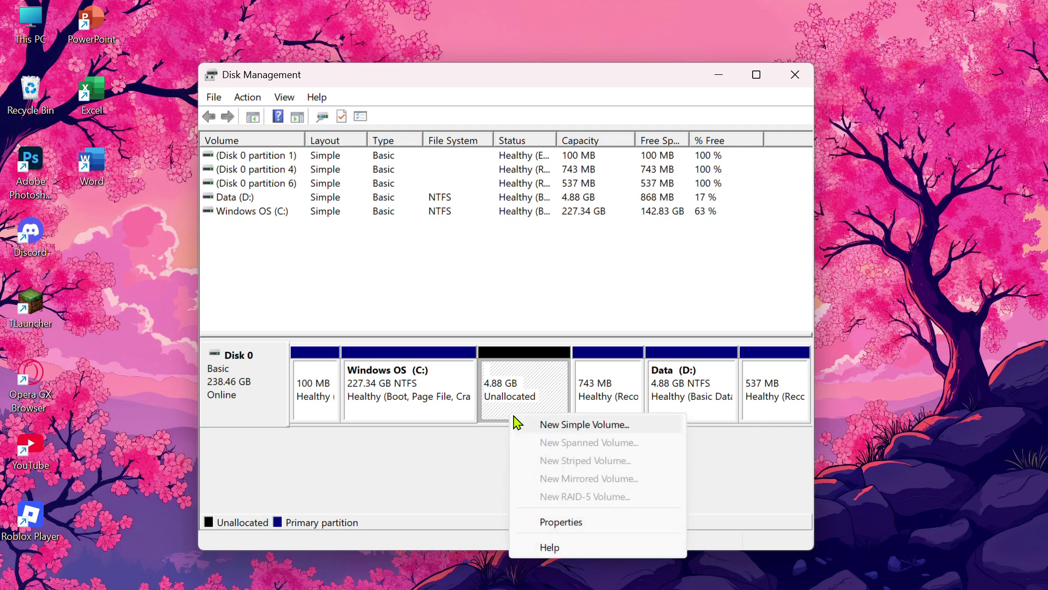
{"action": "left_click", "coordinate": [584, 426]}
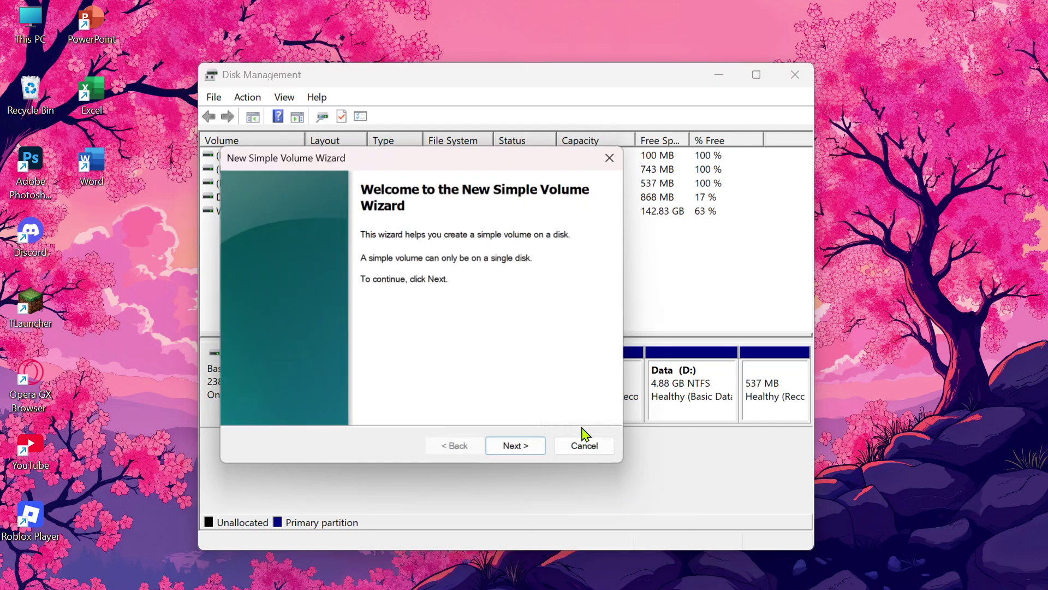
{"action": "left_click", "coordinate": [515, 454]}
{"action": "left_click_drag", "start_coordinate": [402, 164], "coordinate": [514, 132]}
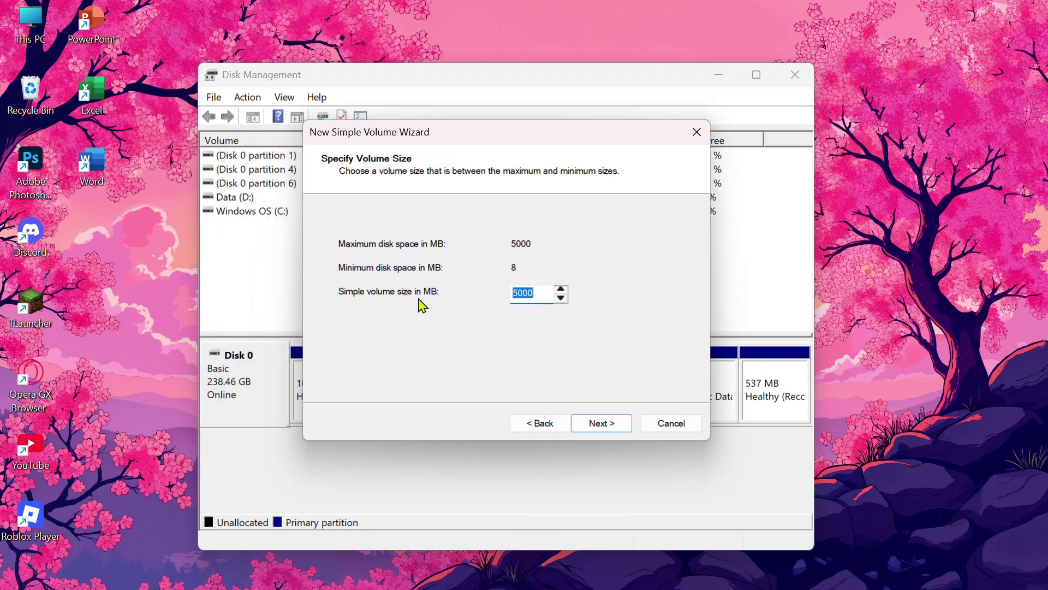
{"action": "left_click", "coordinate": [601, 425]}
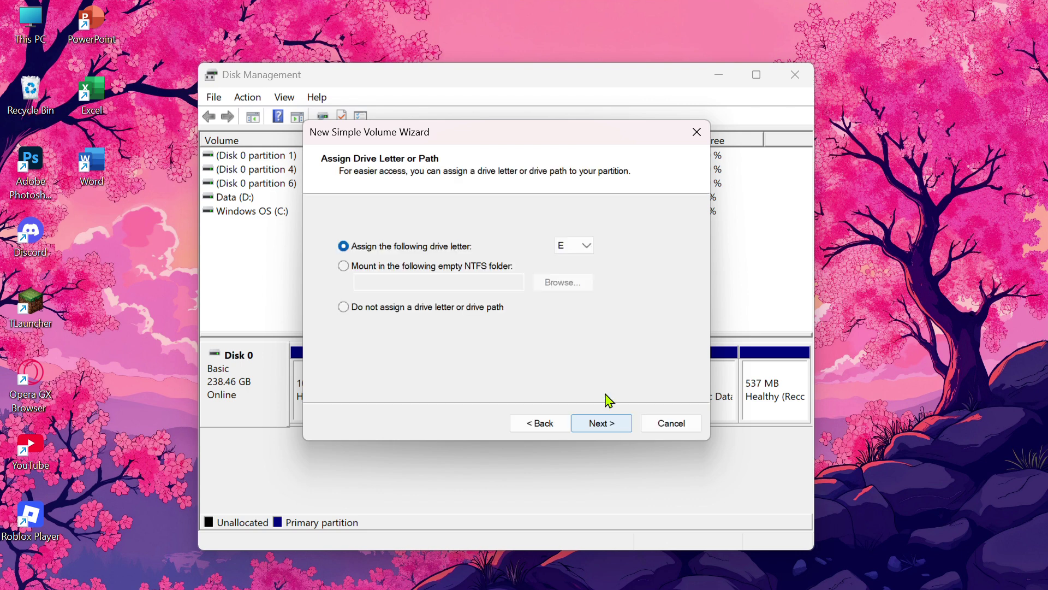
Assign drive letter E to the new volume and continue to the format settings
{"action": "left_click", "coordinate": [571, 253]}
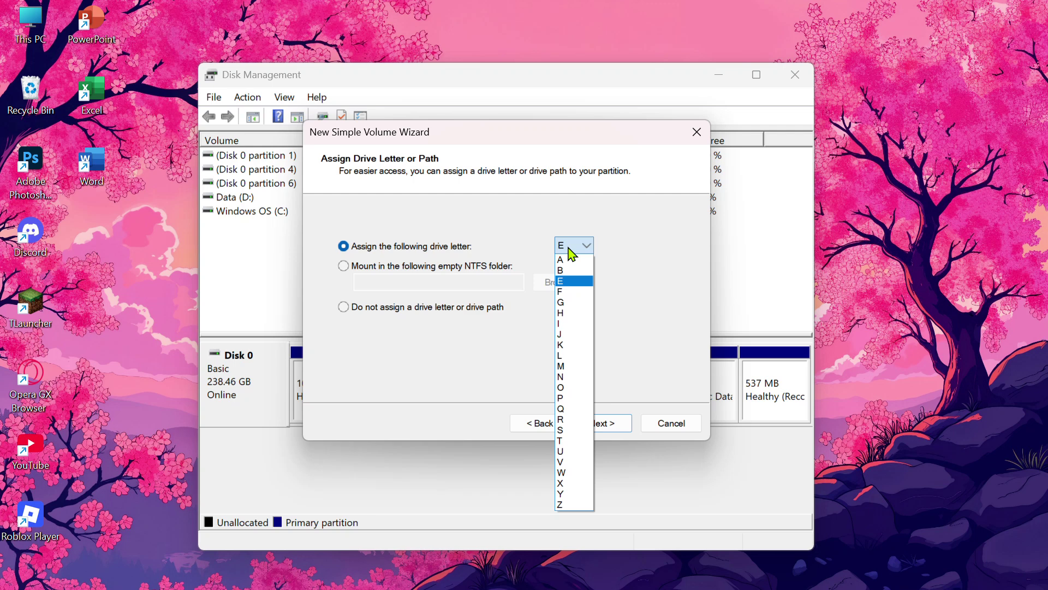
{"action": "left_click", "coordinate": [570, 250]}
{"action": "left_click", "coordinate": [571, 252]}
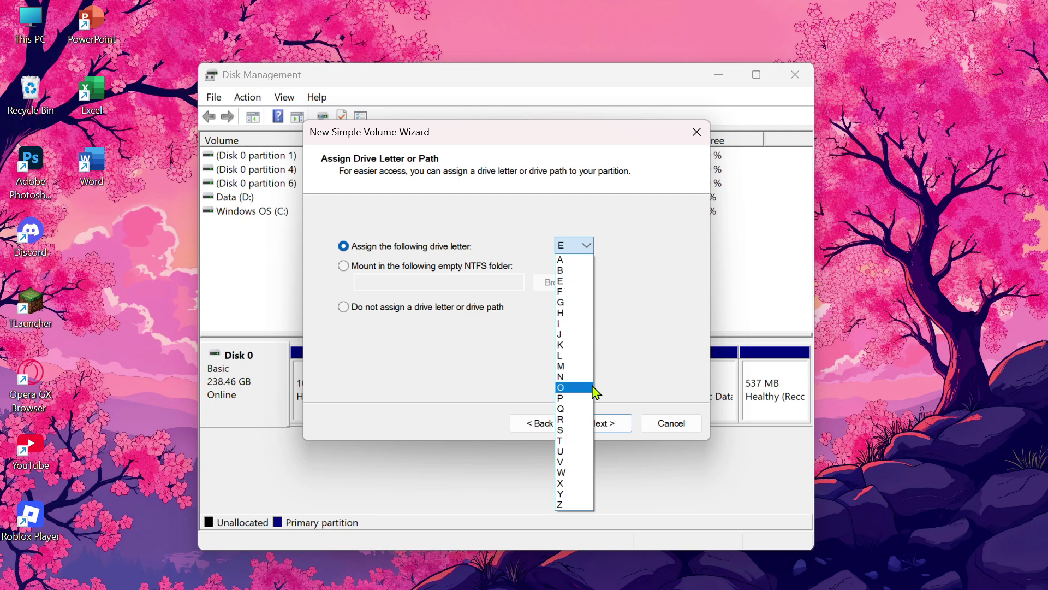
{"action": "left_click", "coordinate": [562, 295]}
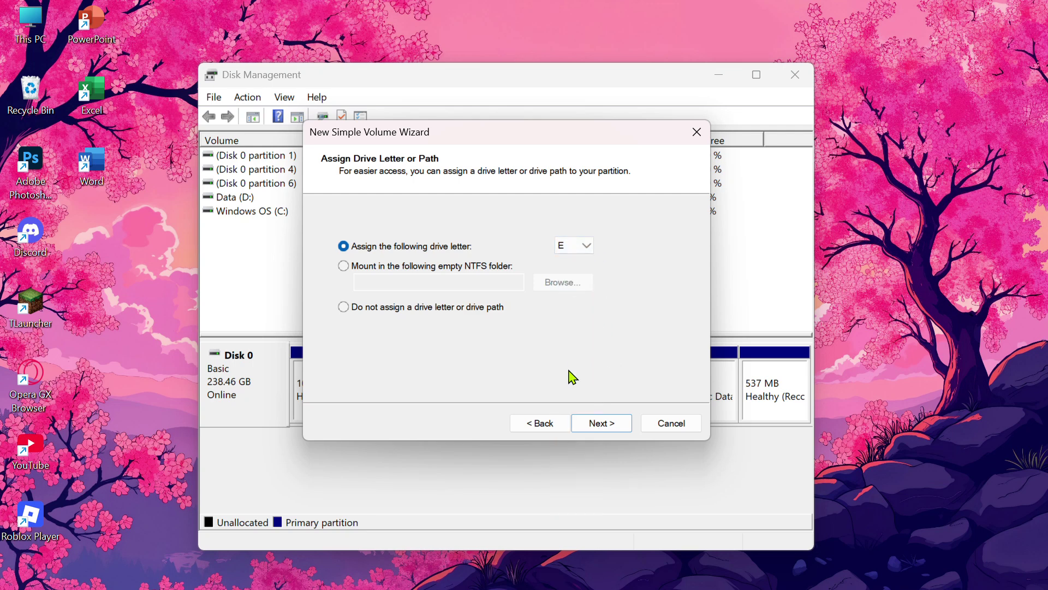
{"action": "left_click", "coordinate": [607, 427]}
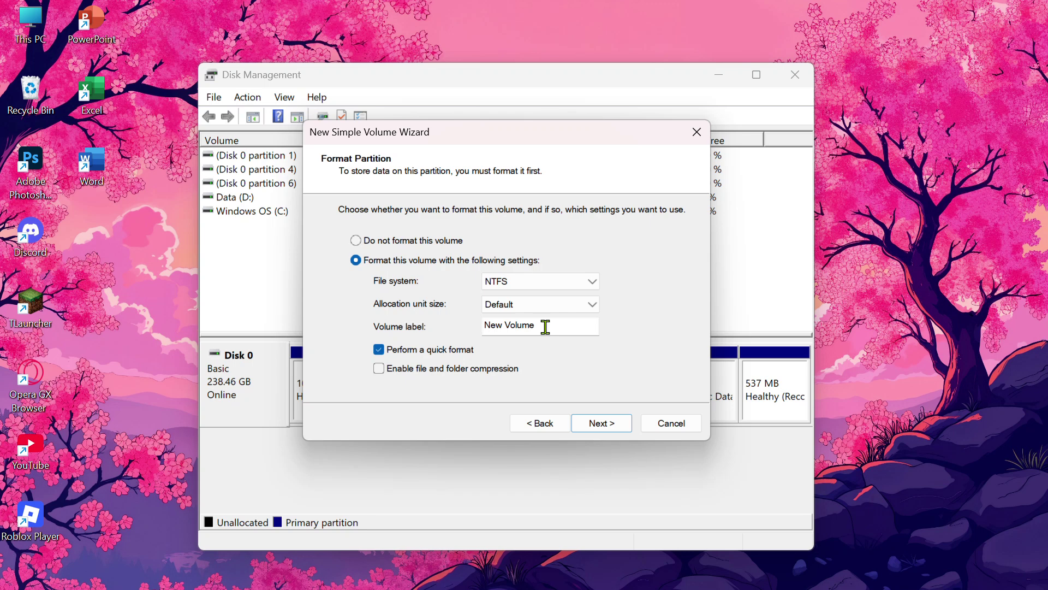
Label the new volume Stuff, keep NTFS with quick format, and finish creating it
{"action": "left_click_drag", "start_coordinate": [546, 326], "coordinate": [471, 328]}
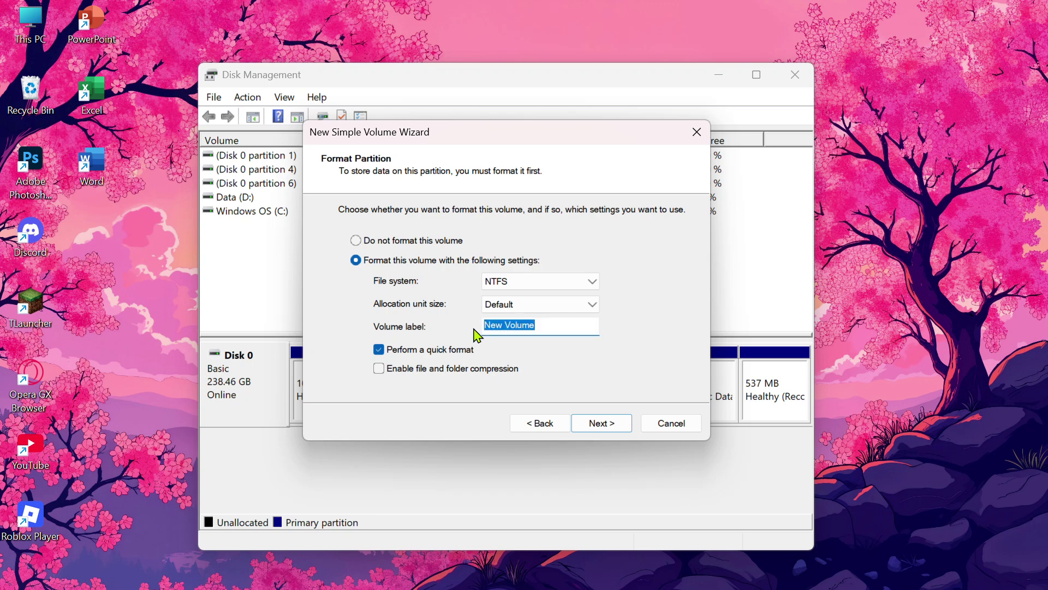
{"action": "key", "text": "BackSpace"}
{"action": "type", "text": "Stuff"}
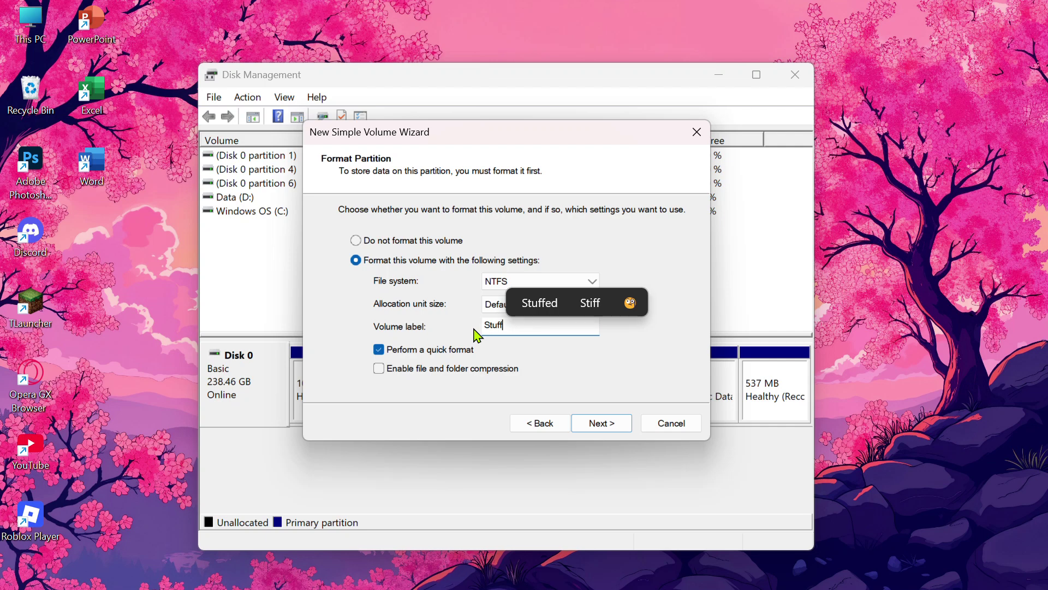
{"action": "left_click", "coordinate": [607, 424]}
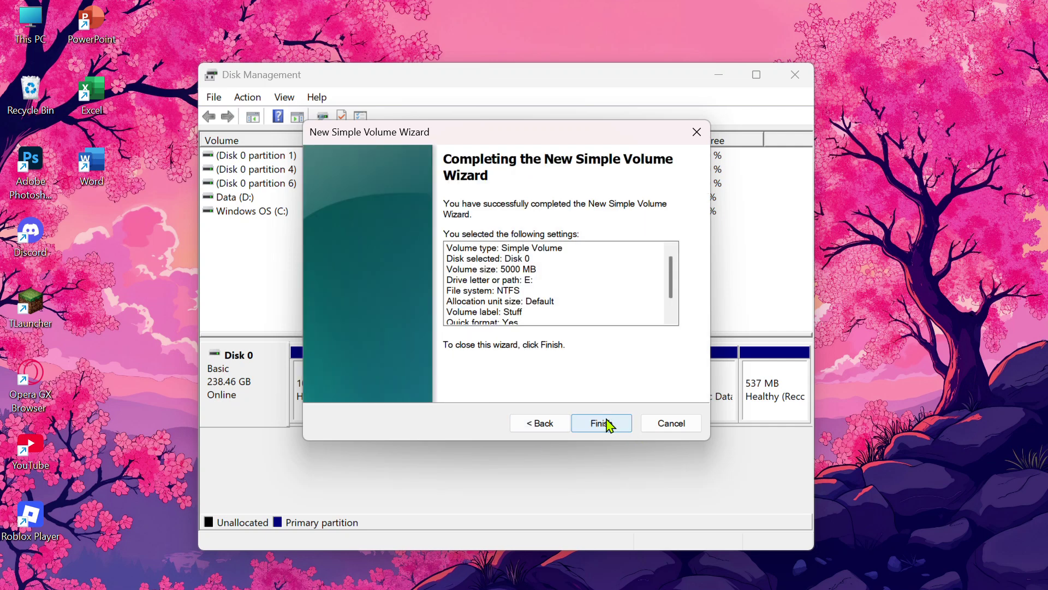
{"action": "left_click", "coordinate": [608, 424]}
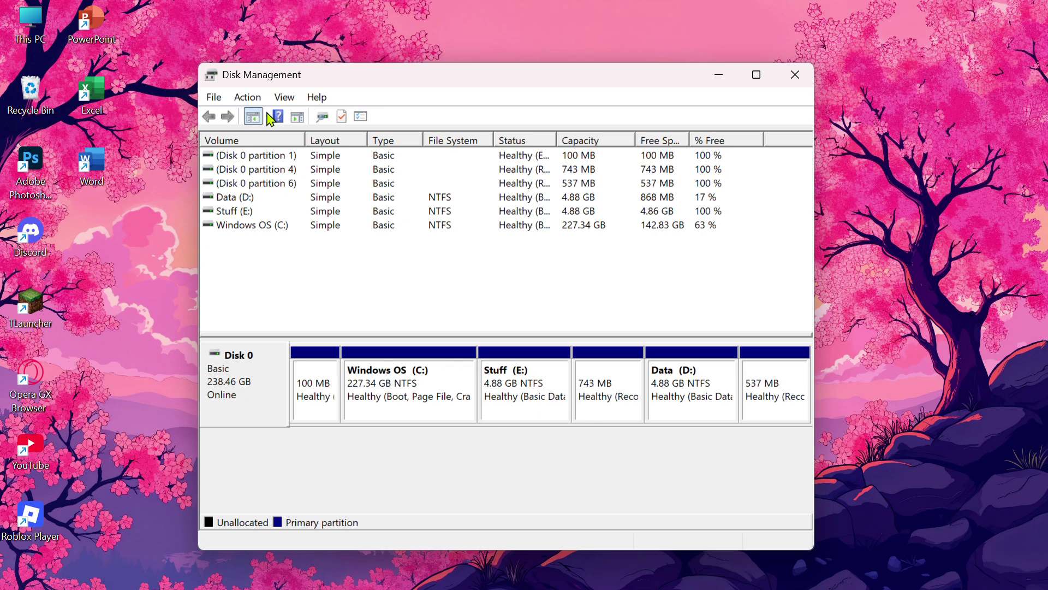
Minimize Disk Management, check the Stuff (E:) drive in This PC, and close File Explorer
{"action": "left_click_drag", "start_coordinate": [332, 83], "coordinate": [404, 84]}
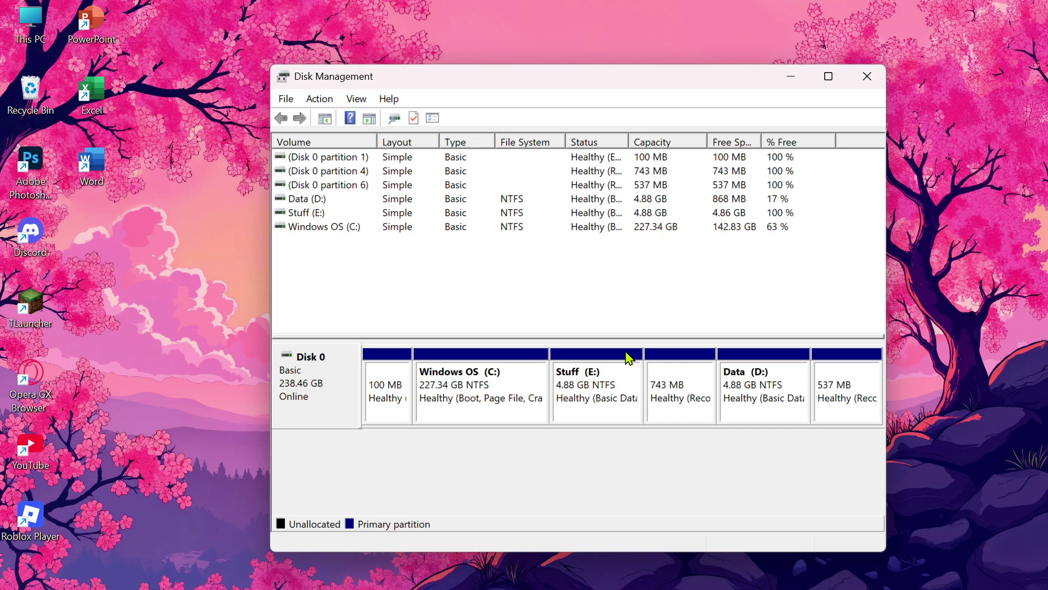
{"action": "left_click", "coordinate": [803, 82]}
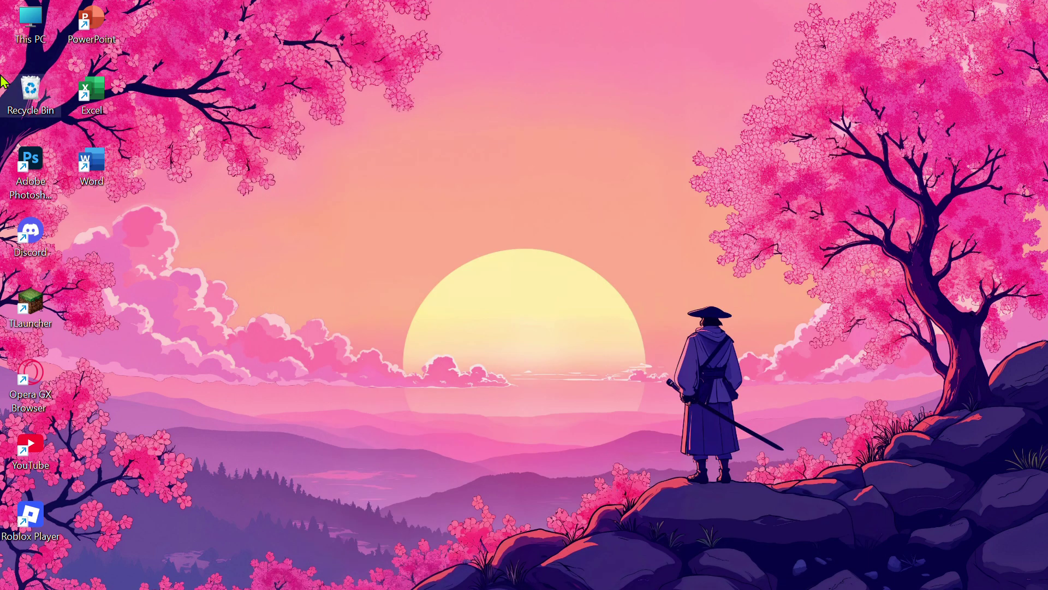
{"action": "double_click", "coordinate": [28, 8]}
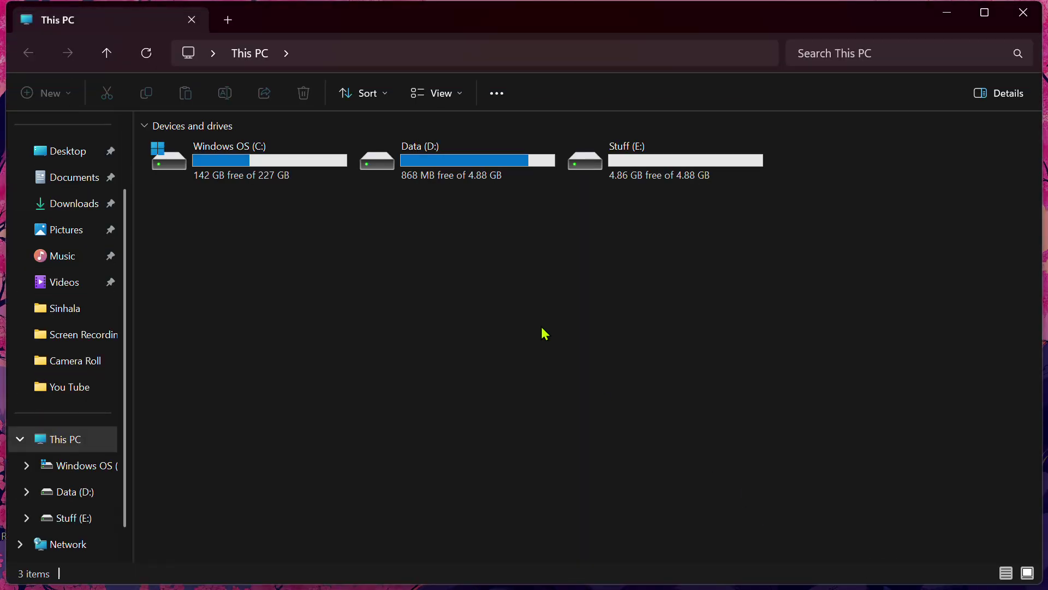
{"action": "left_click", "coordinate": [601, 176]}
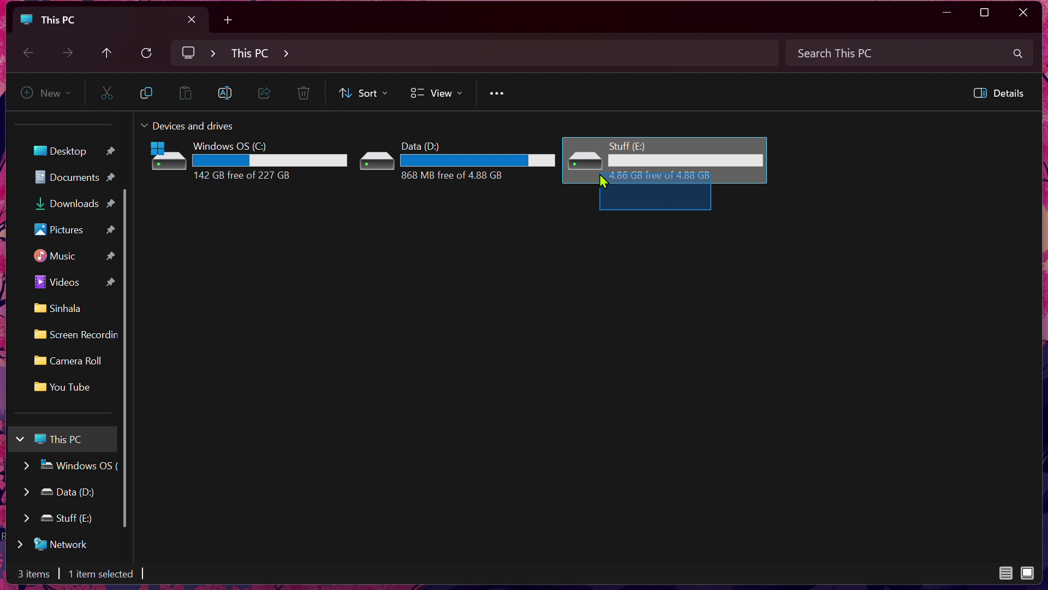
{"action": "left_click", "coordinate": [585, 217]}
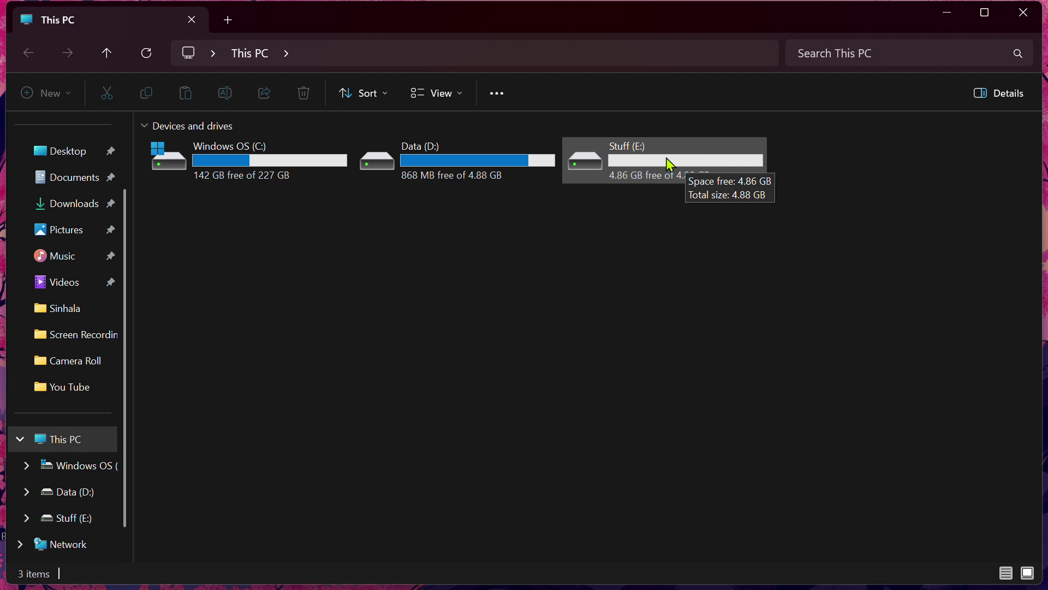
{"action": "left_click_drag", "start_coordinate": [764, 260], "coordinate": [643, 164]}
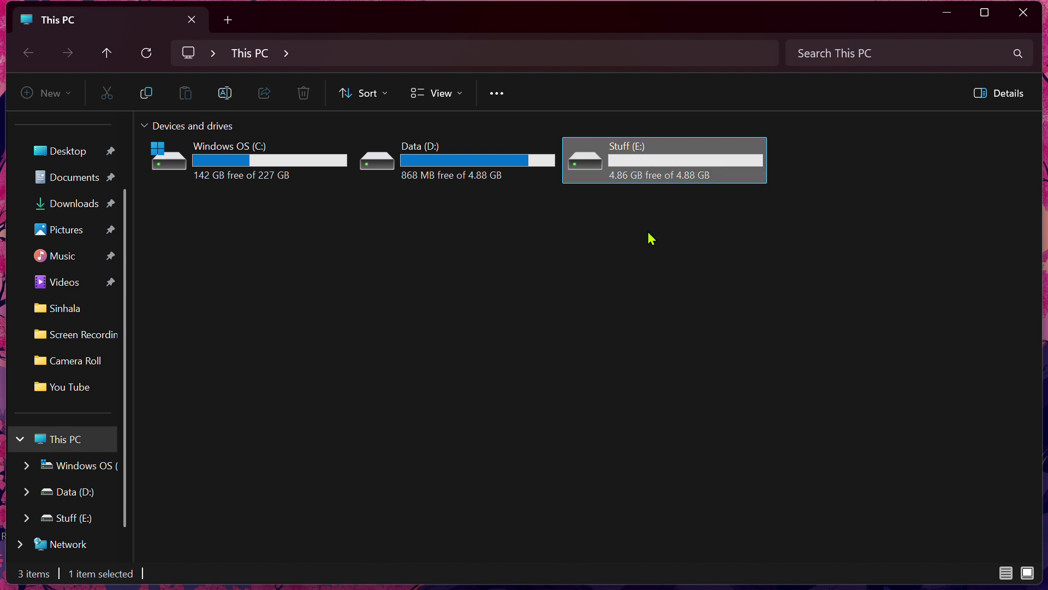
{"action": "left_click", "coordinate": [652, 243]}
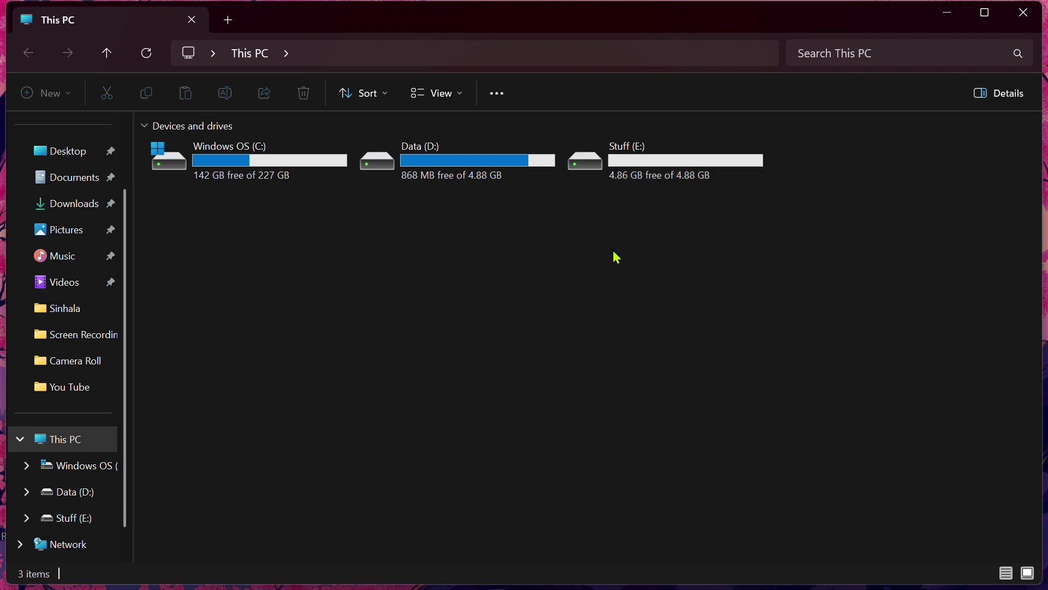
{"action": "left_click", "coordinate": [1021, 16]}
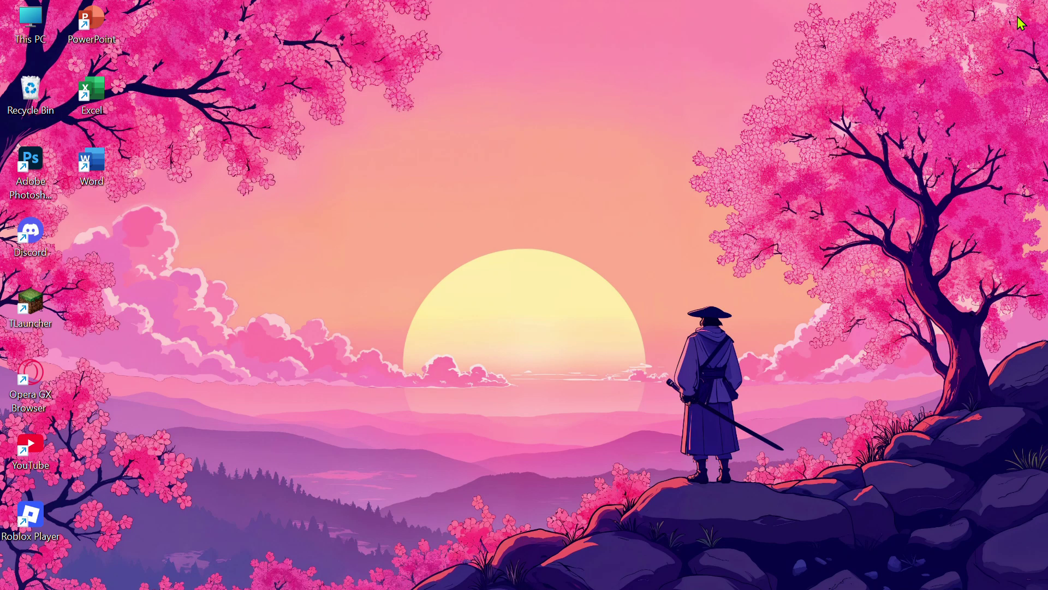
Return to Disk Management and delete the Stuff (E:) volume
{"action": "mouse_move", "coordinate": [352, 577]}
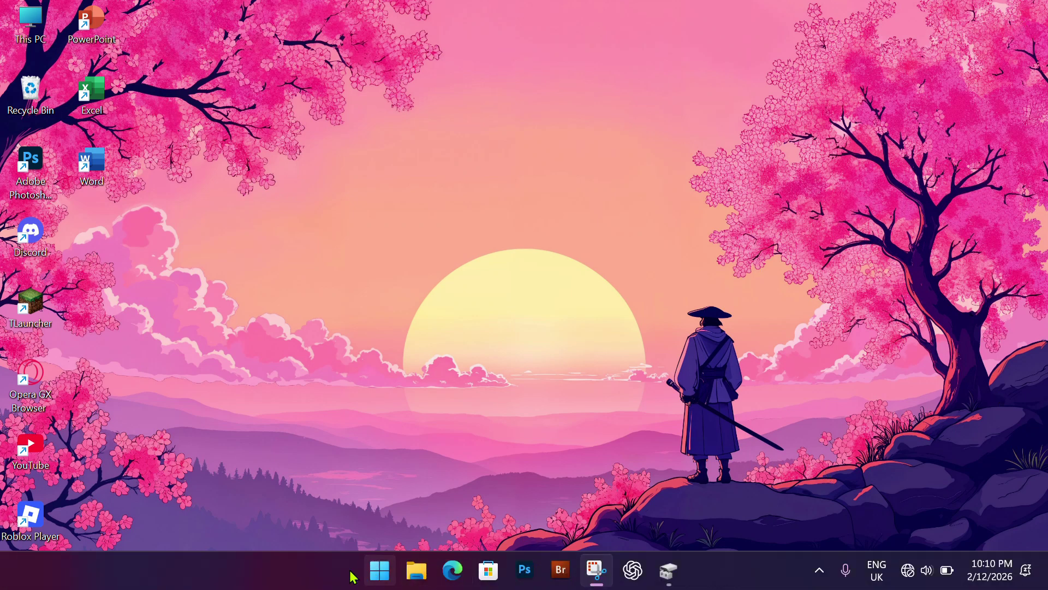
{"action": "left_click", "coordinate": [682, 576]}
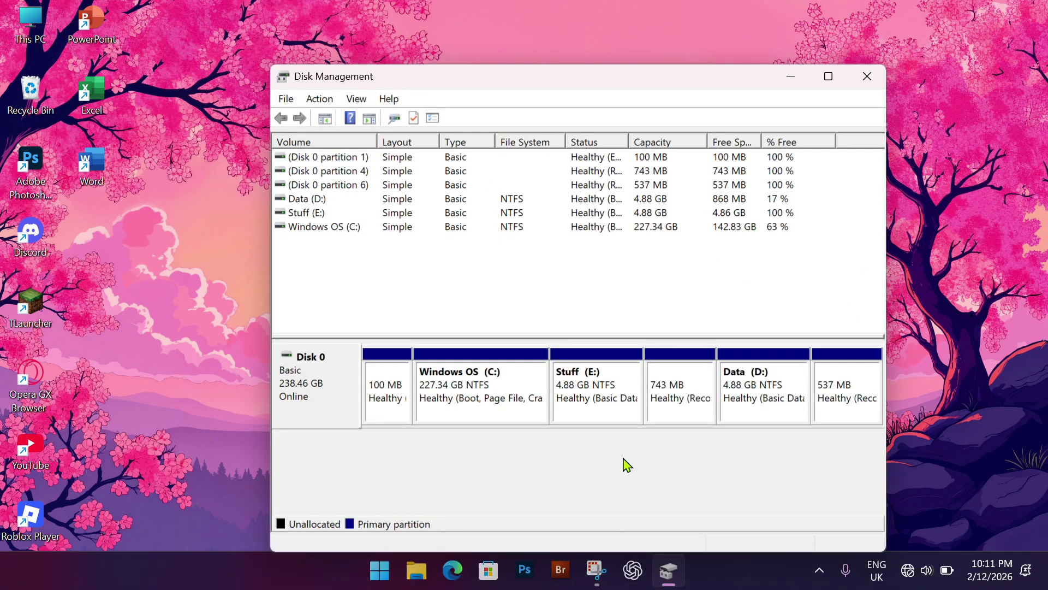
{"action": "right_click", "coordinate": [588, 420]}
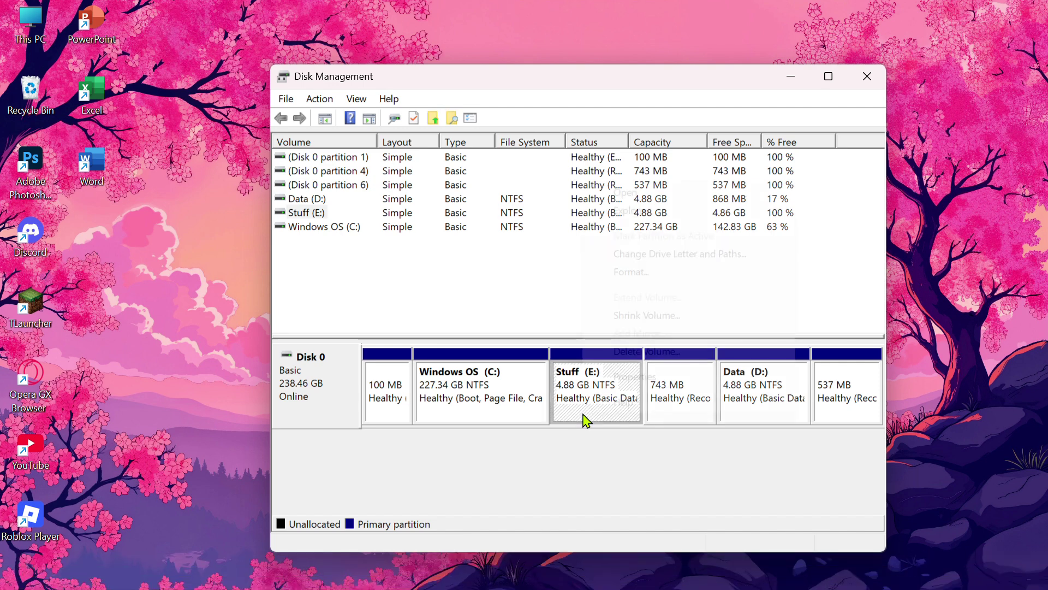
{"action": "left_click", "coordinate": [652, 351]}
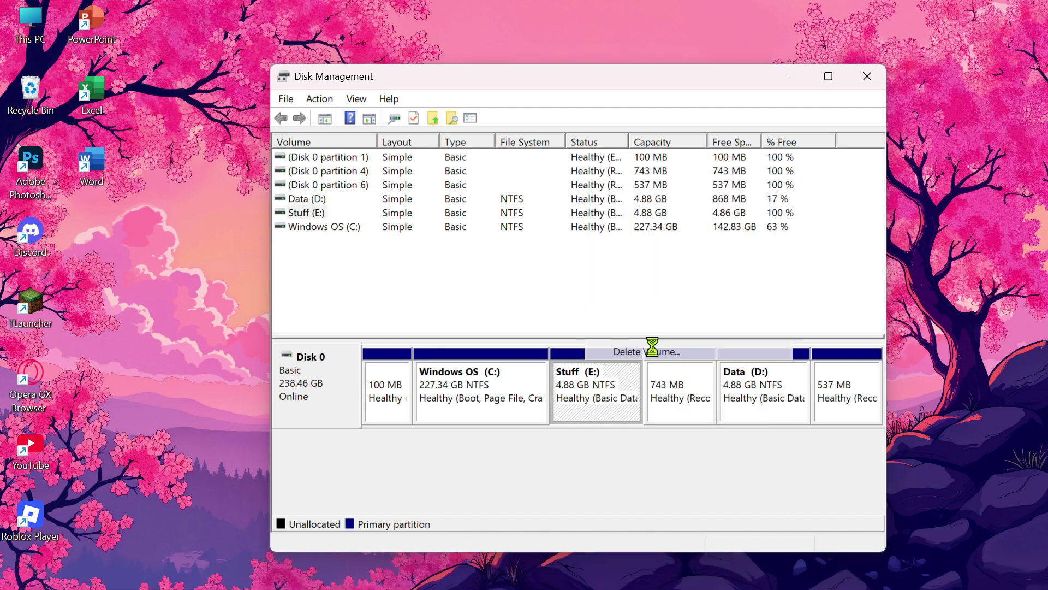
{"action": "left_click", "coordinate": [569, 419]}
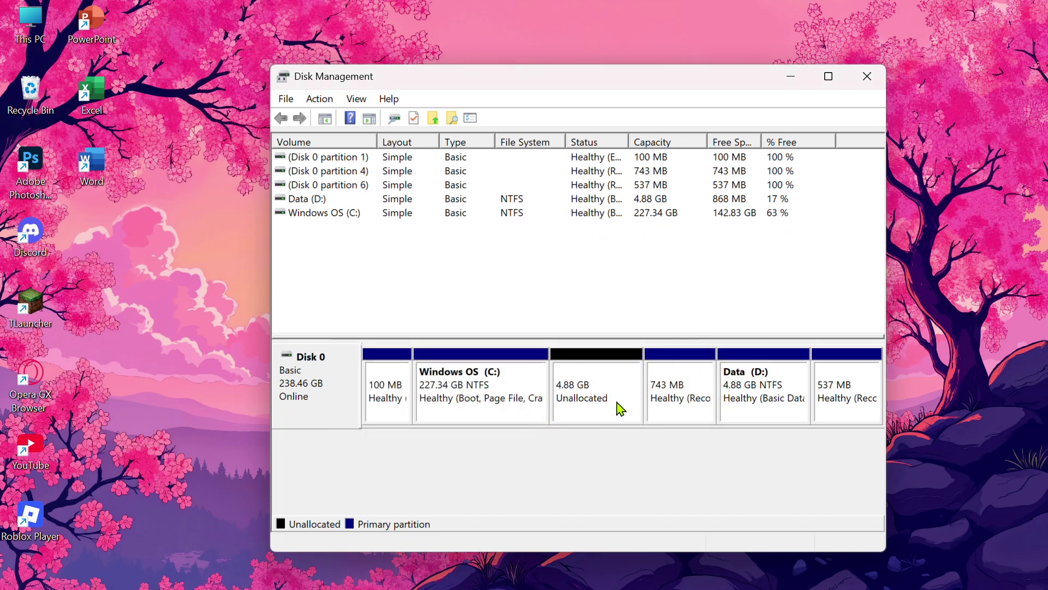
{"action": "left_click", "coordinate": [476, 421]}
{"action": "right_click", "coordinate": [476, 421]}
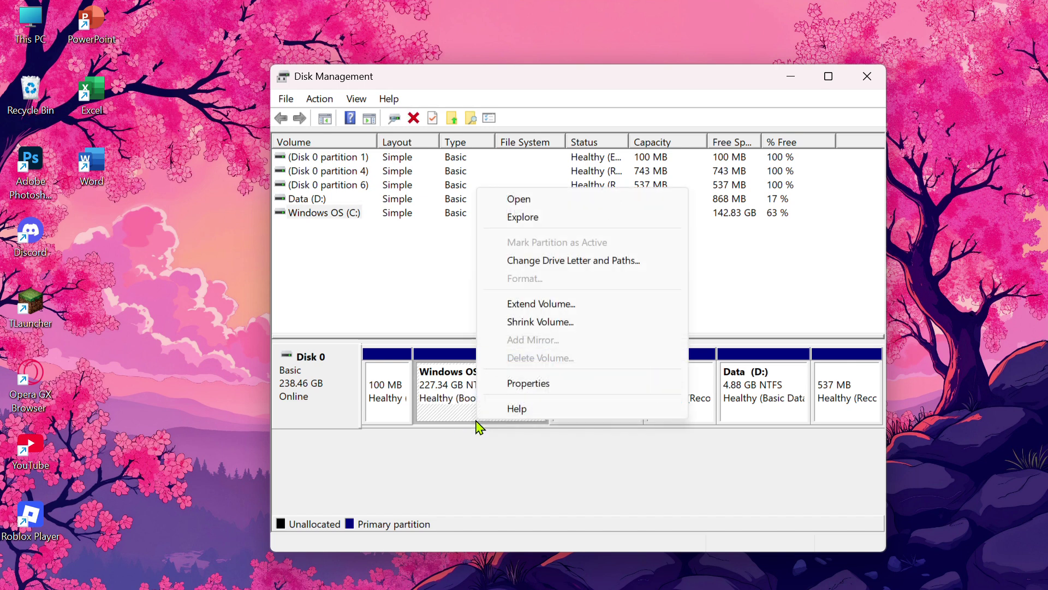
{"action": "key", "text": "Escape"}
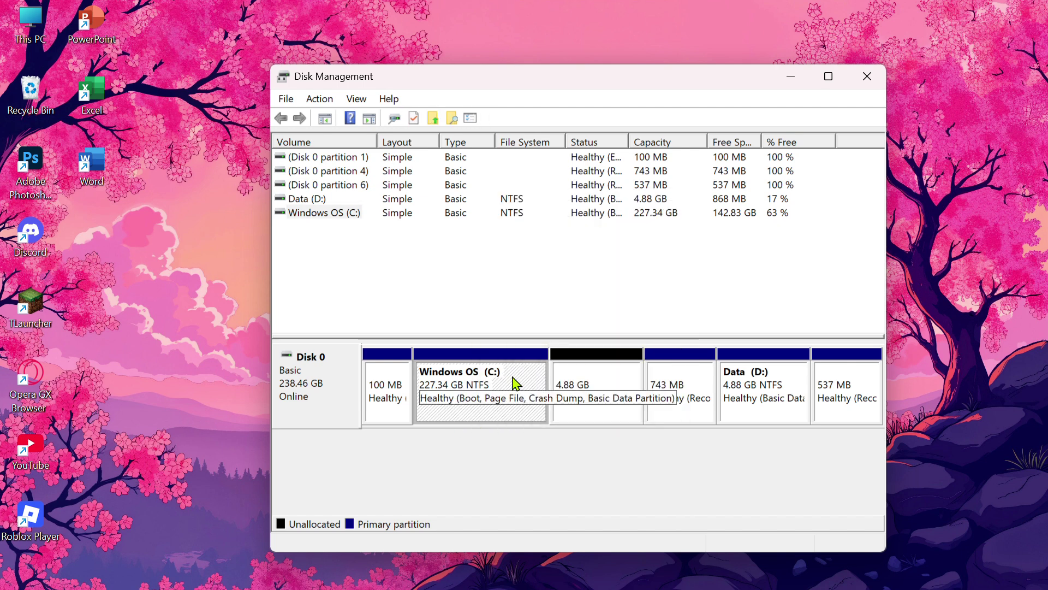
Extend the Windows OS (C:) volume over all of the adjacent unallocated space and close Disk Management
{"action": "right_click", "coordinate": [465, 413]}
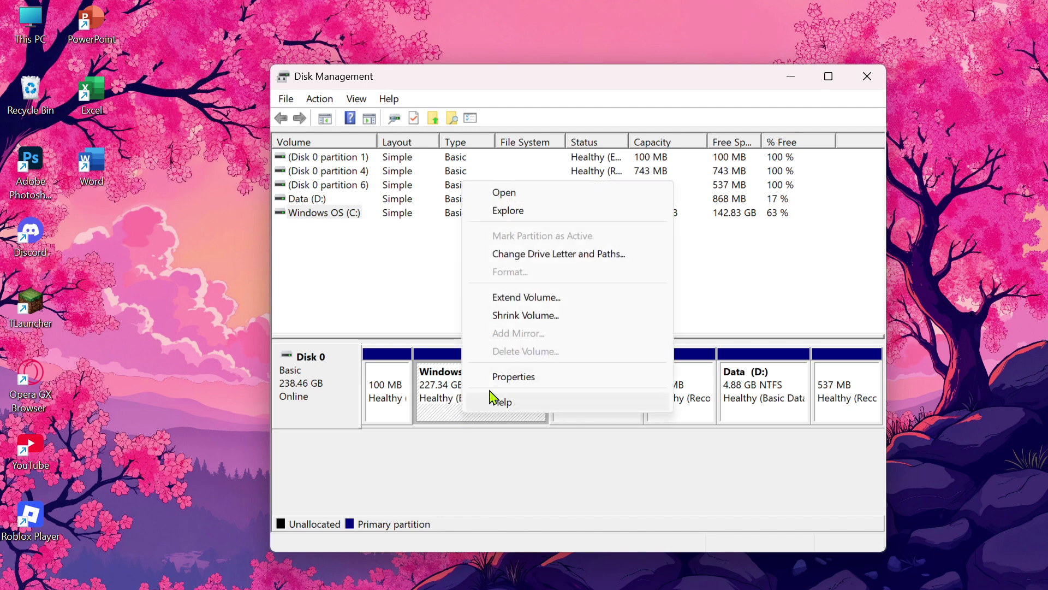
{"action": "left_click", "coordinate": [534, 297]}
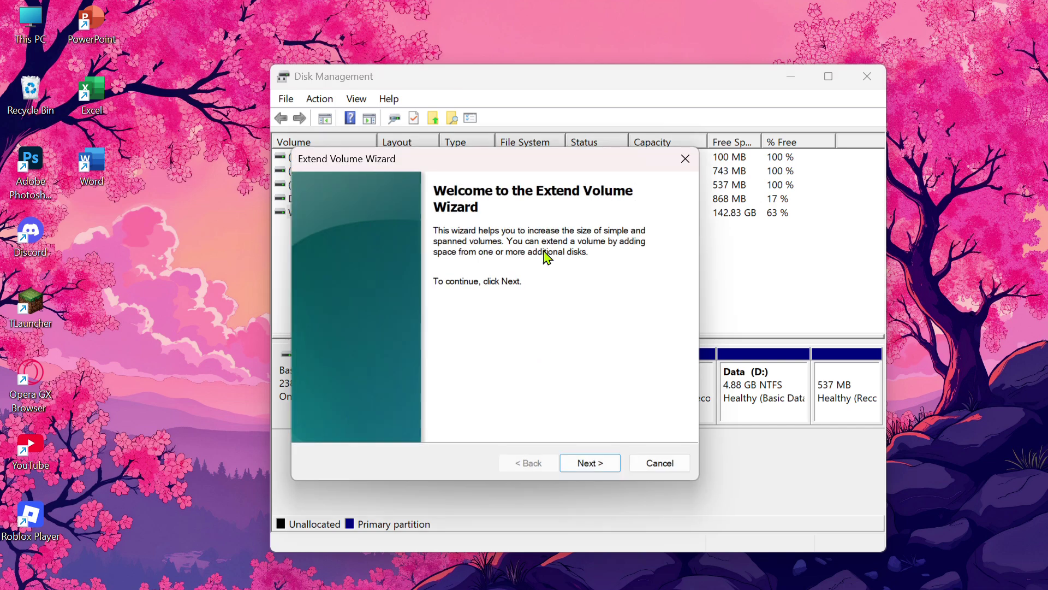
{"action": "left_click_drag", "start_coordinate": [446, 159], "coordinate": [528, 158]}
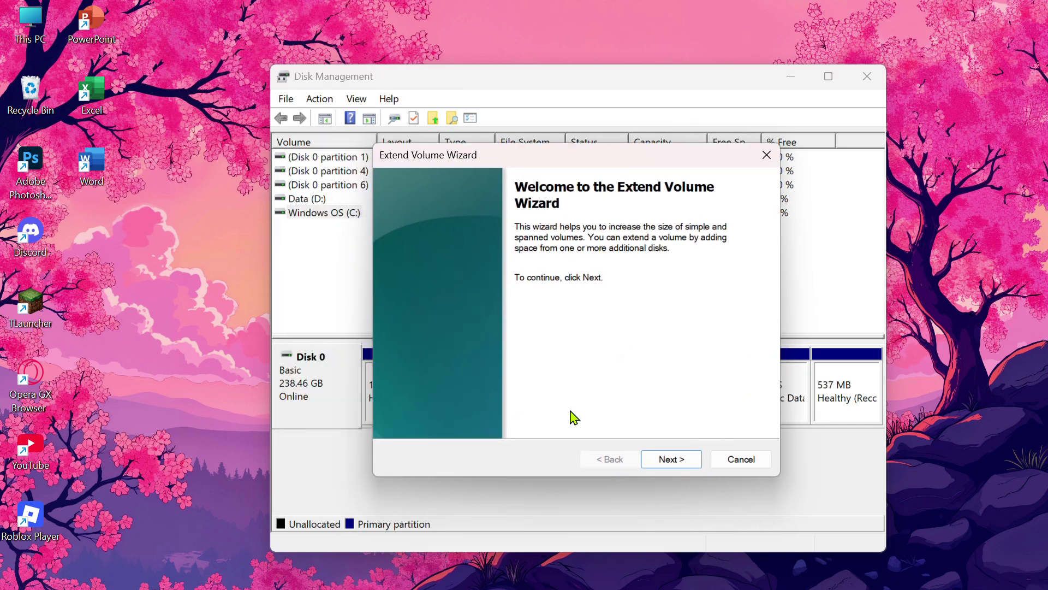
{"action": "left_click", "coordinate": [678, 460]}
{"action": "left_click", "coordinate": [681, 462]}
{"action": "left_click", "coordinate": [681, 464]}
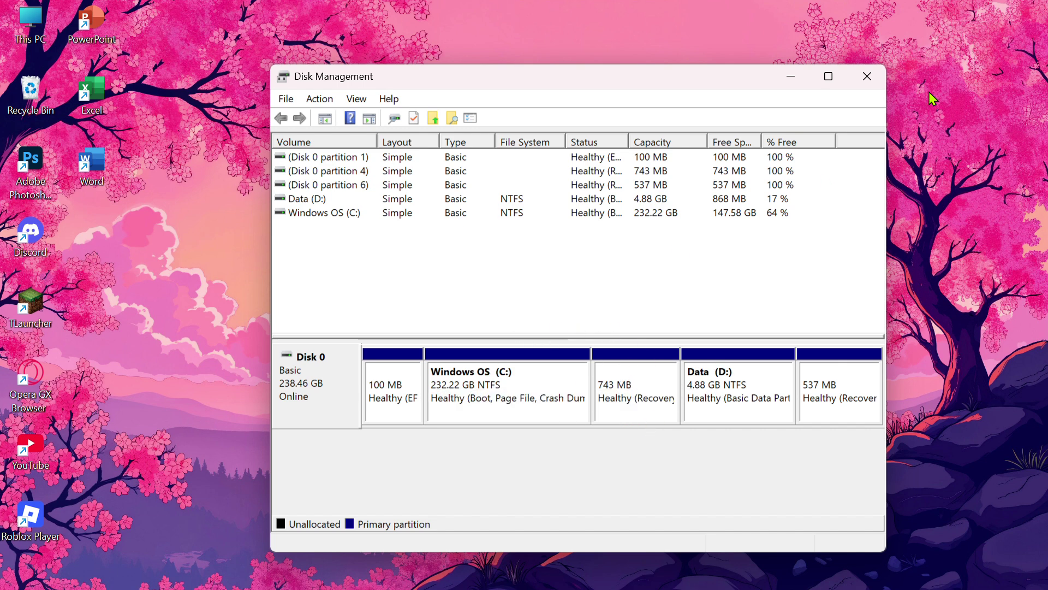
{"action": "left_click", "coordinate": [868, 81]}
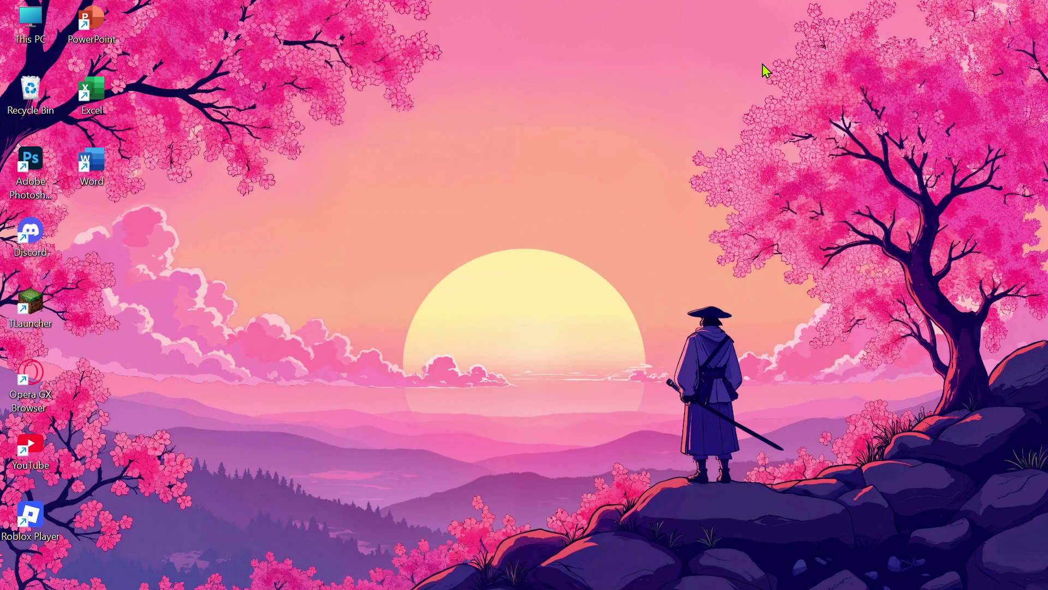
Open This PC, check the remaining drives and the size of Windows OS (C:), and close File Explorer
{"action": "double_click", "coordinate": [32, 18]}
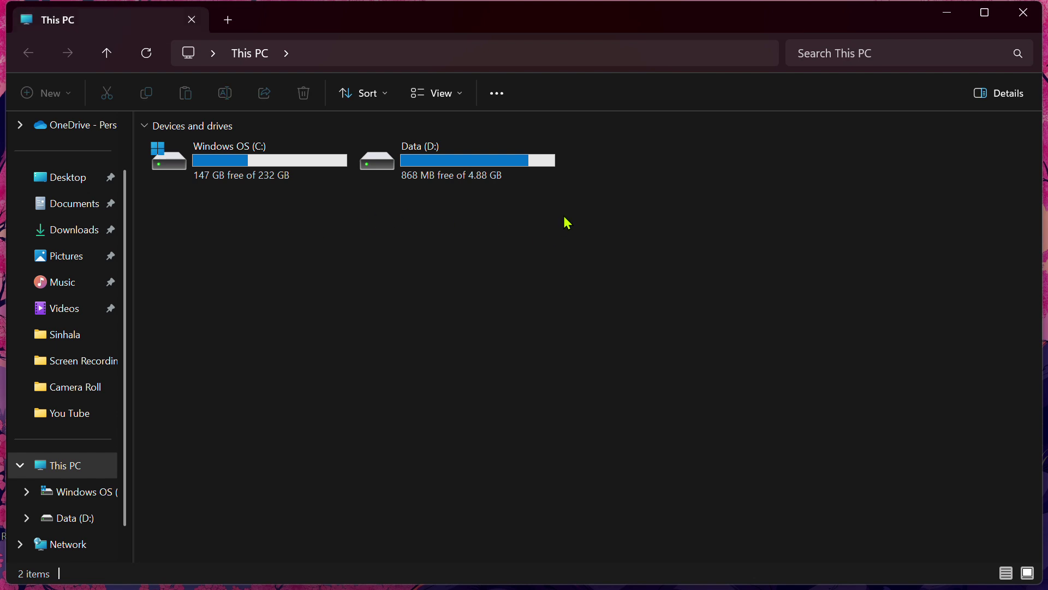
{"action": "left_click_drag", "start_coordinate": [564, 222], "coordinate": [192, 171]}
{"action": "left_click", "coordinate": [239, 256]}
{"action": "mouse_move", "coordinate": [249, 164]}
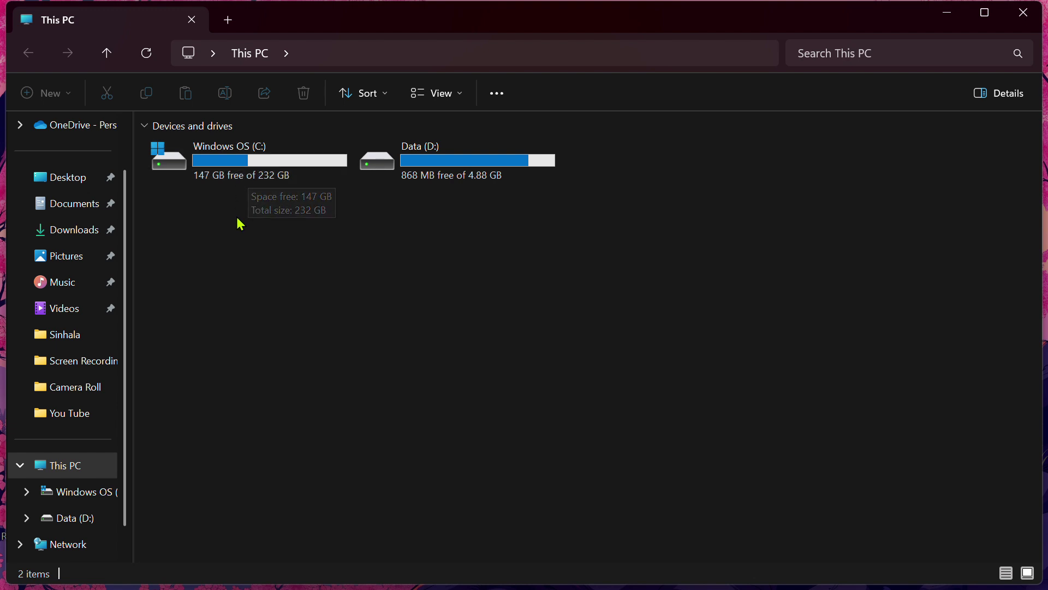
{"action": "left_click_drag", "start_coordinate": [615, 175], "coordinate": [285, 269]}
{"action": "left_click", "coordinate": [644, 183]}
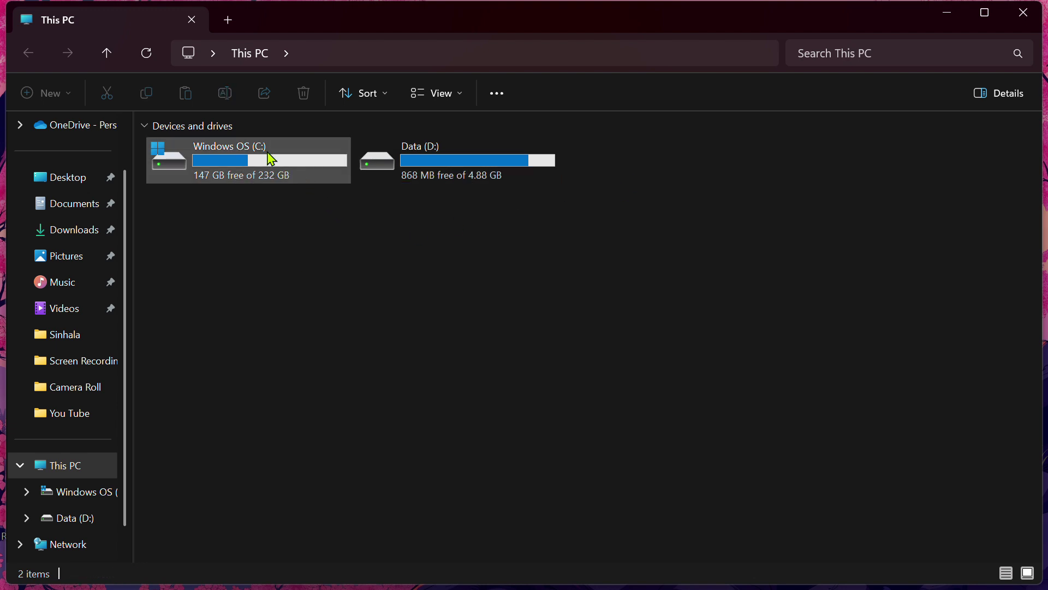
{"action": "left_click", "coordinate": [1036, 21]}
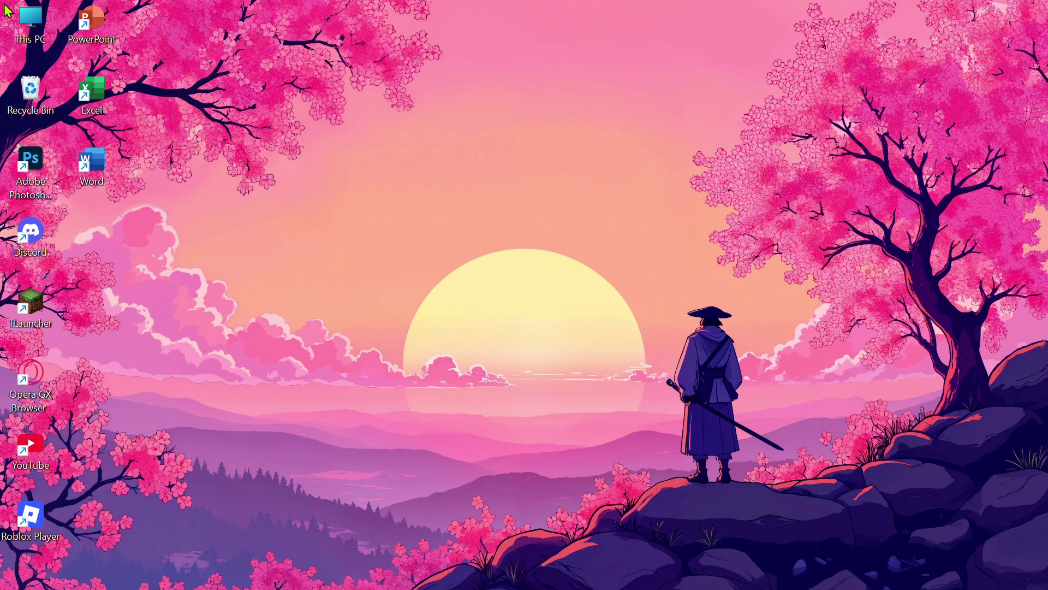
{"action": "left_click_drag", "start_coordinate": [27, 22], "coordinate": [6, 16]}
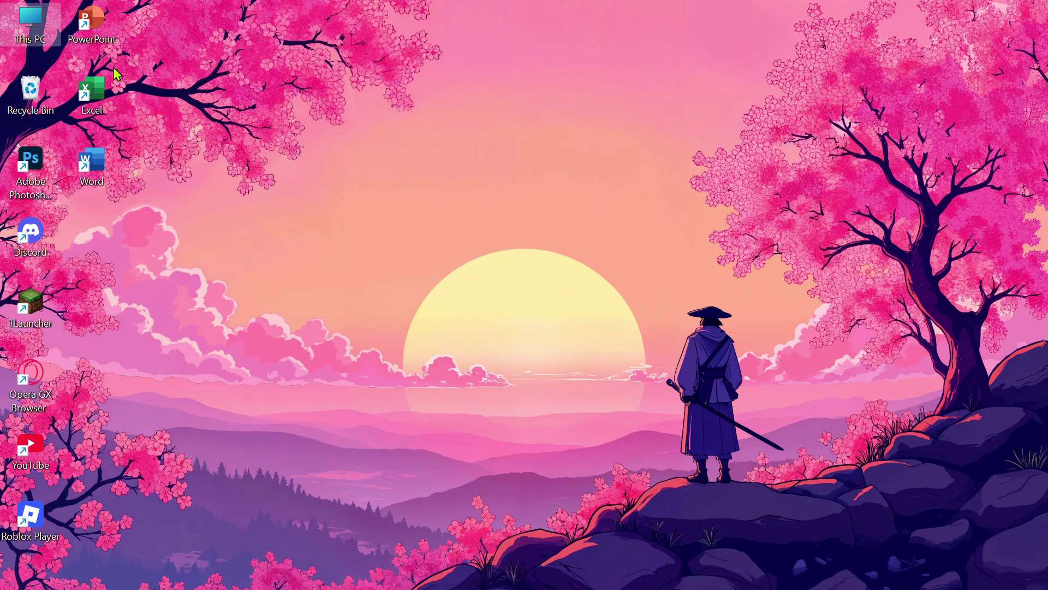